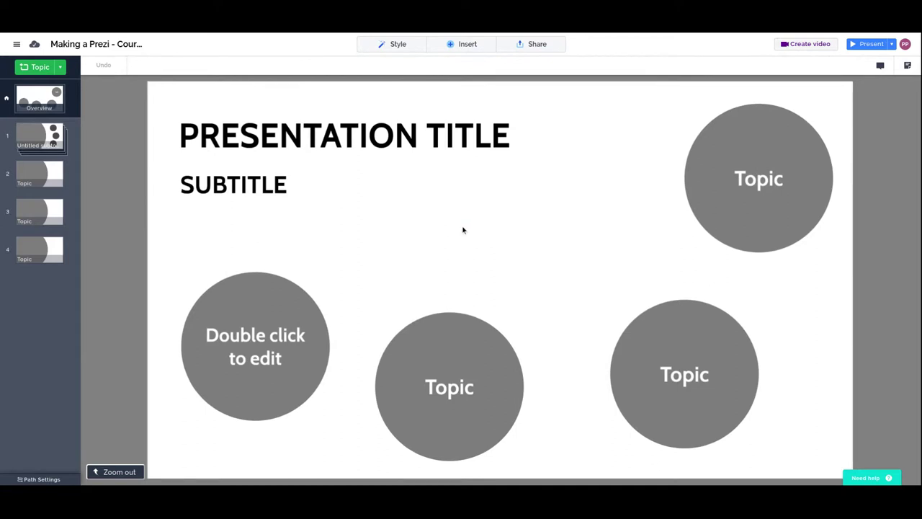
click(461, 44)
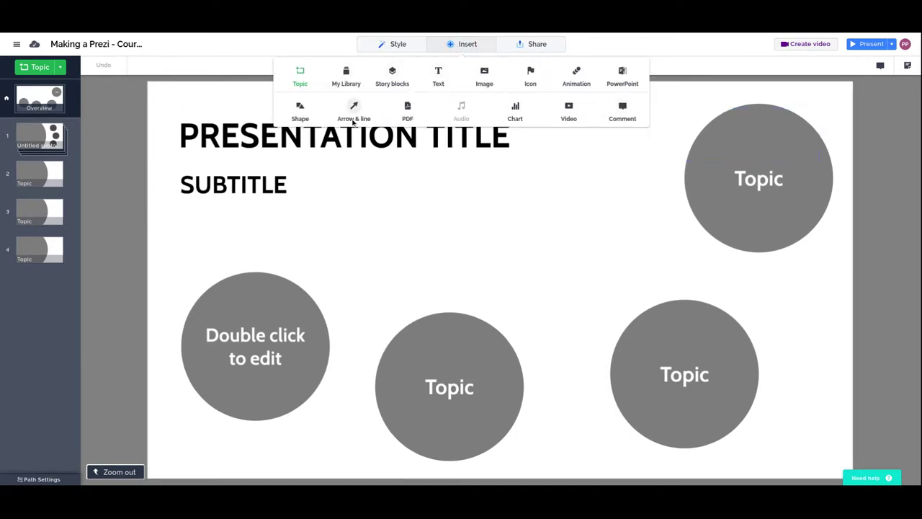
click(441, 244)
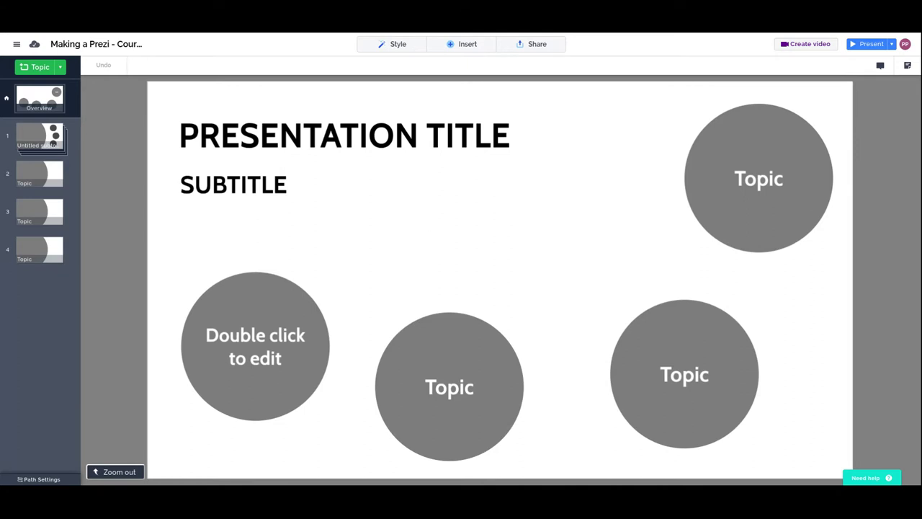
Apply the custom "Teach Me Prezi" color palette to the presentation
click(399, 48)
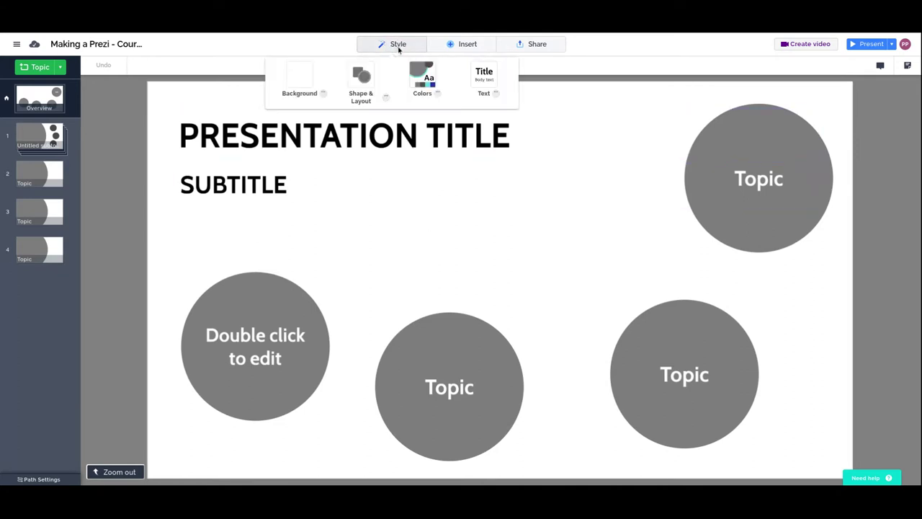
click(439, 96)
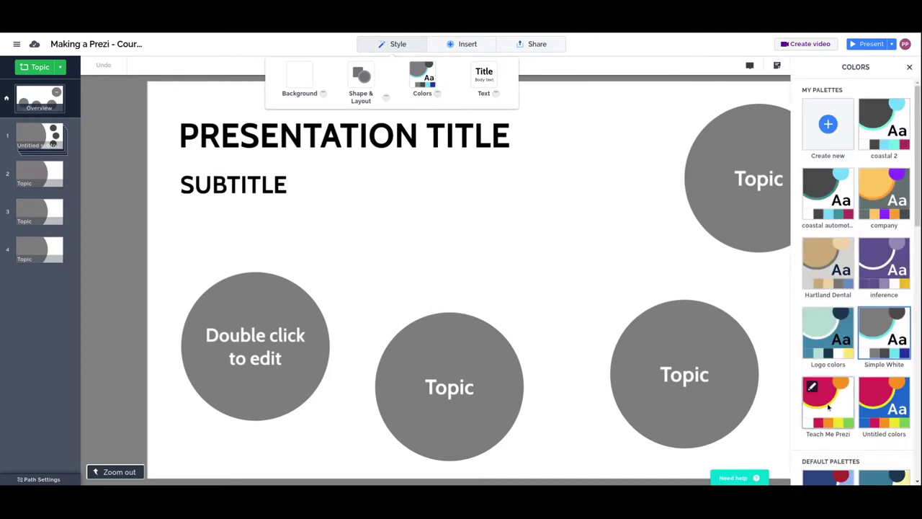
click(828, 407)
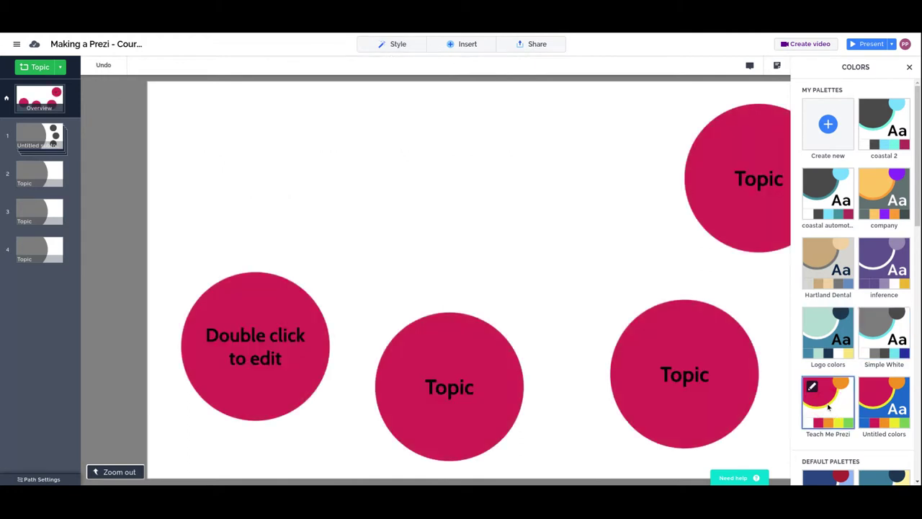
Apply the custom "Teach Me Prezi" text style to the presentation
click(405, 46)
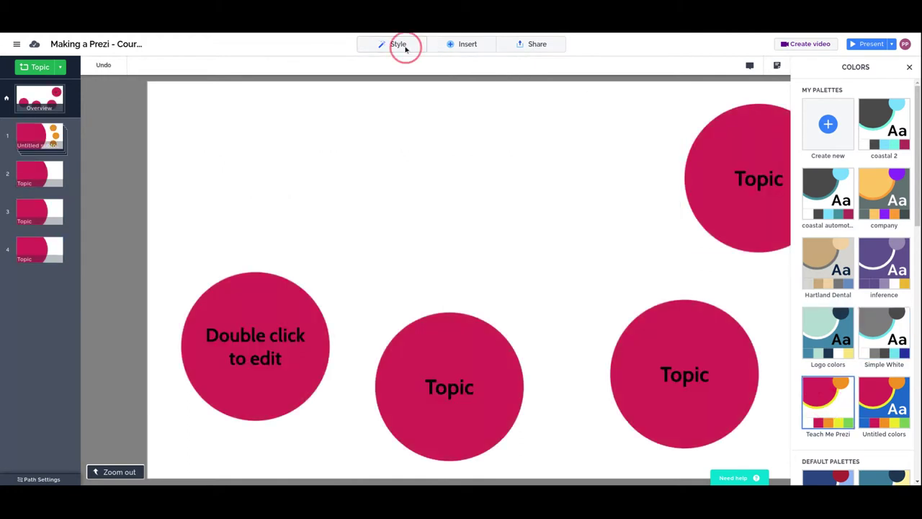
click(494, 91)
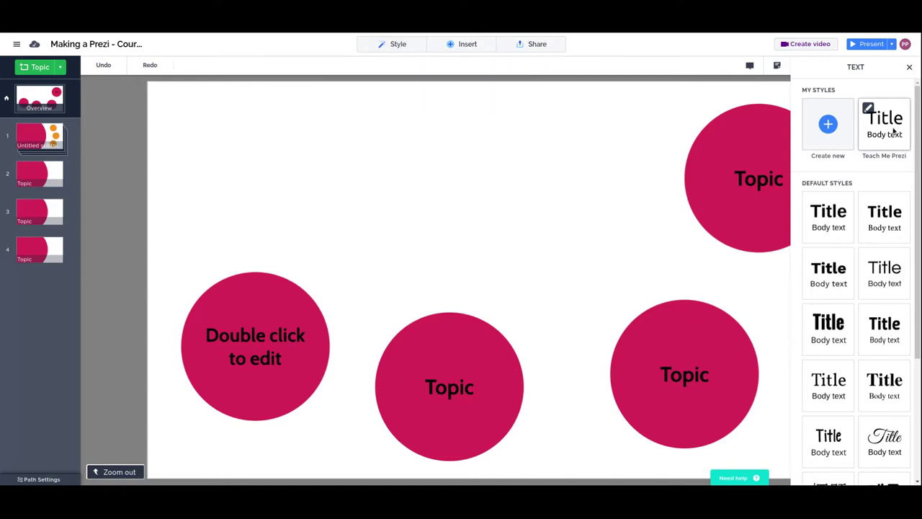
click(891, 137)
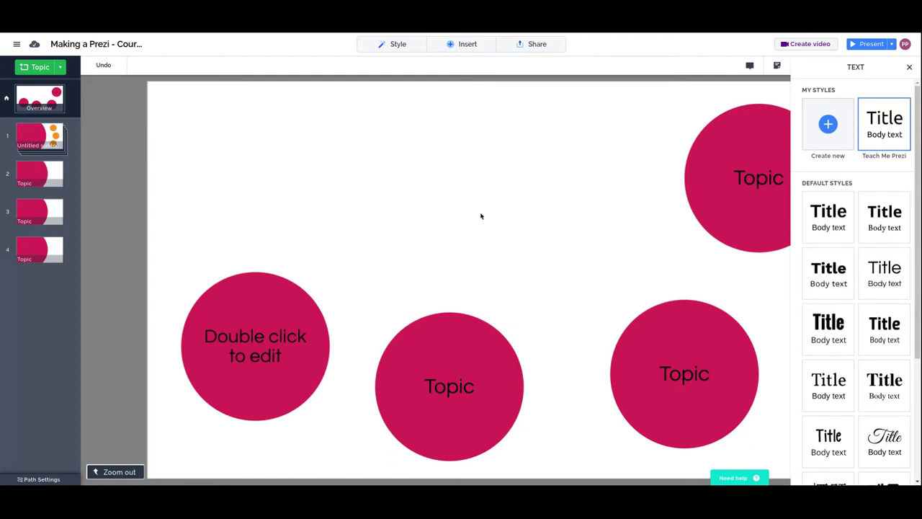
Replace the plain white presentation background with the pink hexagon pattern image
click(393, 44)
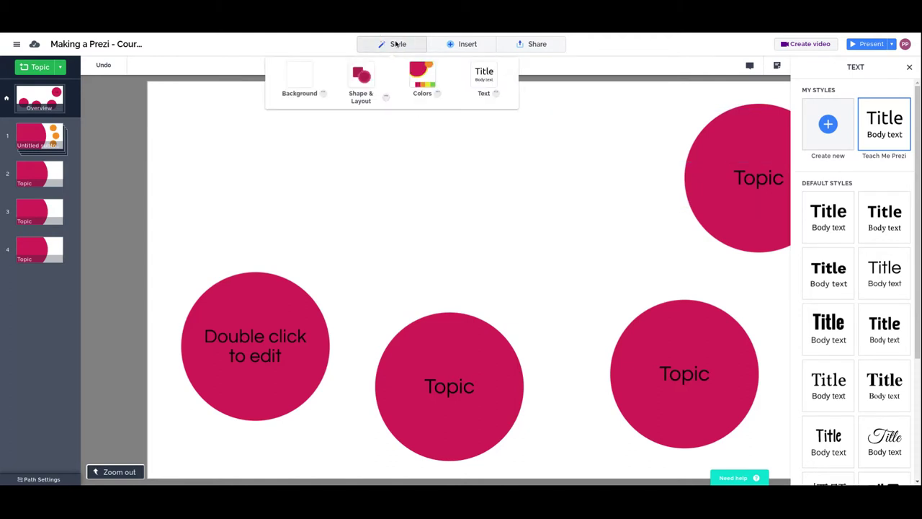
click(322, 90)
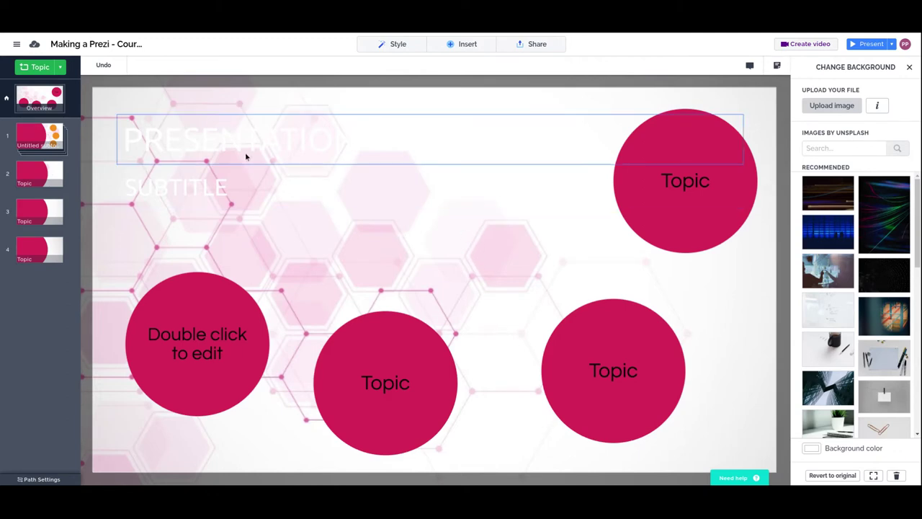
Move the presentation title and the subtitle slightly higher on the overview
drag(243, 140, 245, 118)
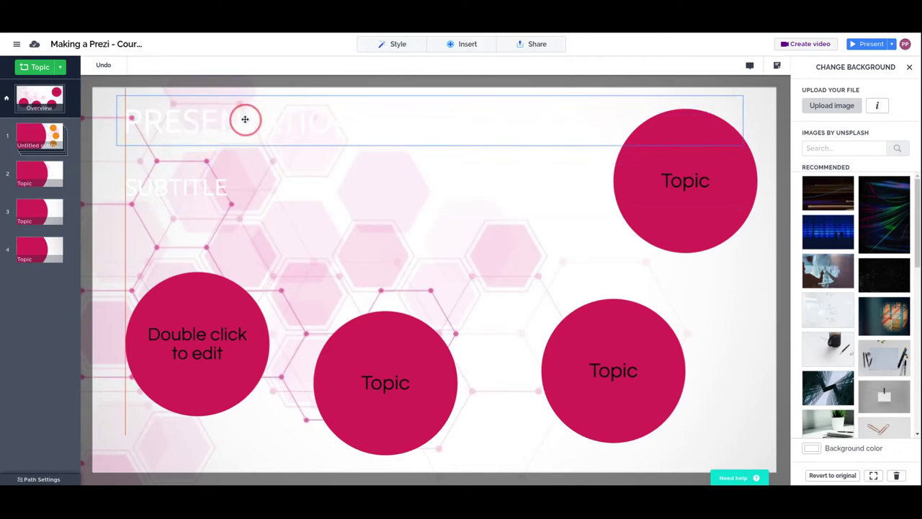
drag(207, 189, 206, 173)
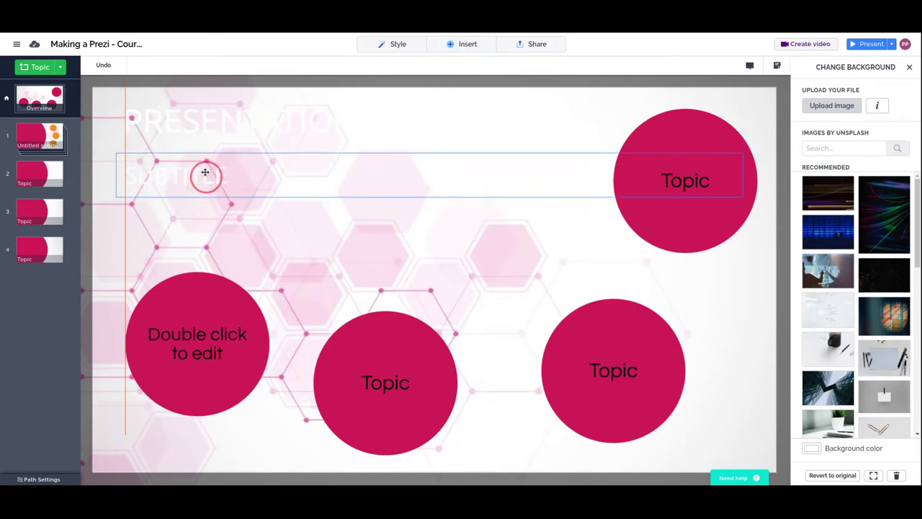
Line up the three lower topic circles in an evenly spaced row, with the third directly beneath the upper topic circle
drag(231, 305, 228, 345)
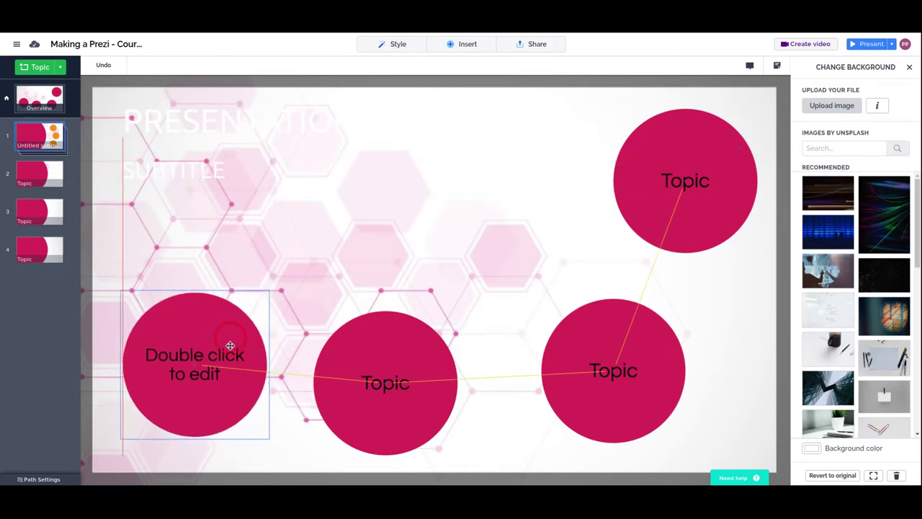
drag(388, 354, 438, 348)
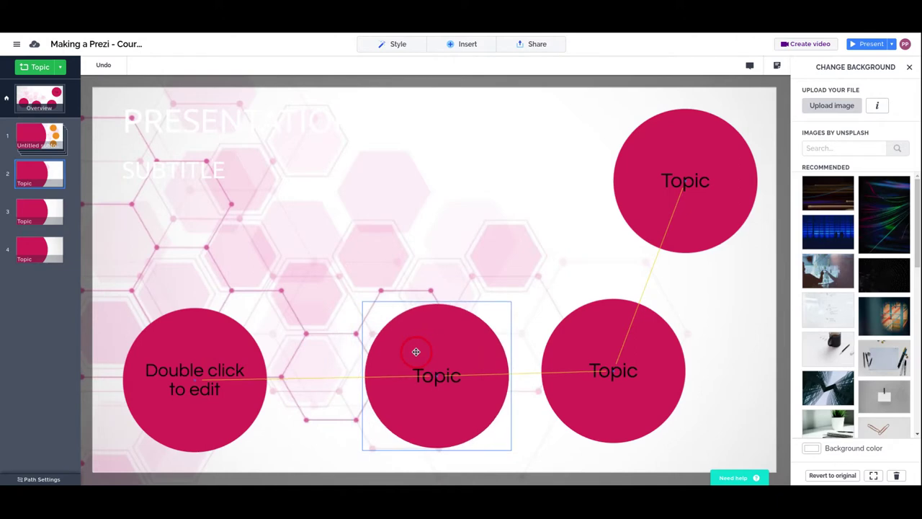
drag(614, 374, 699, 374)
click(544, 241)
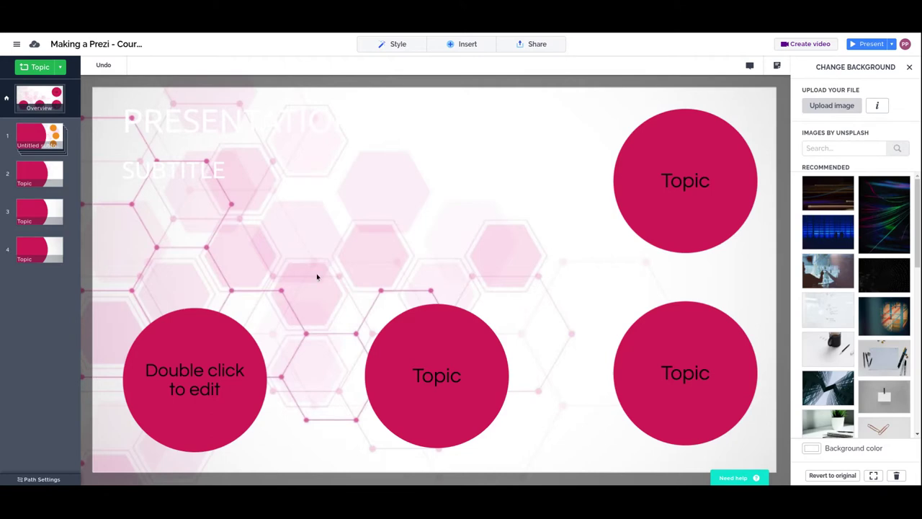
Change the shape of all topics to the hexagon
click(410, 44)
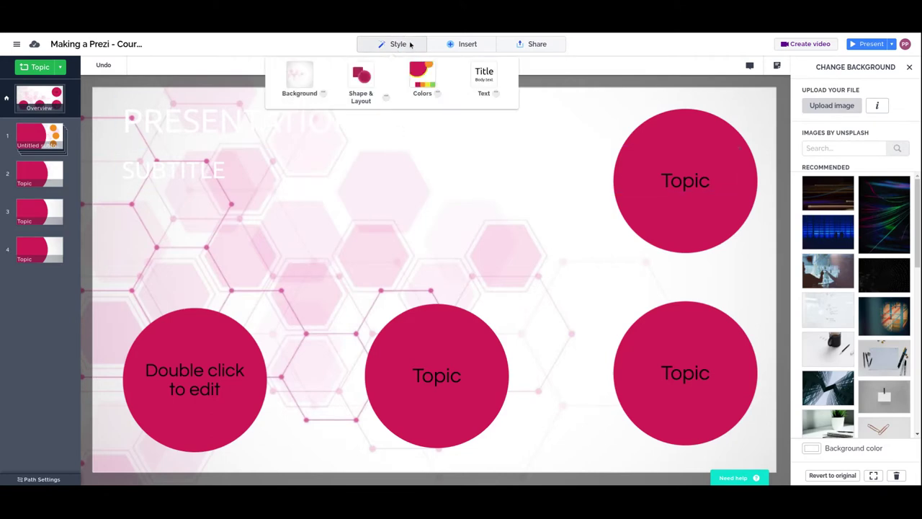
click(386, 99)
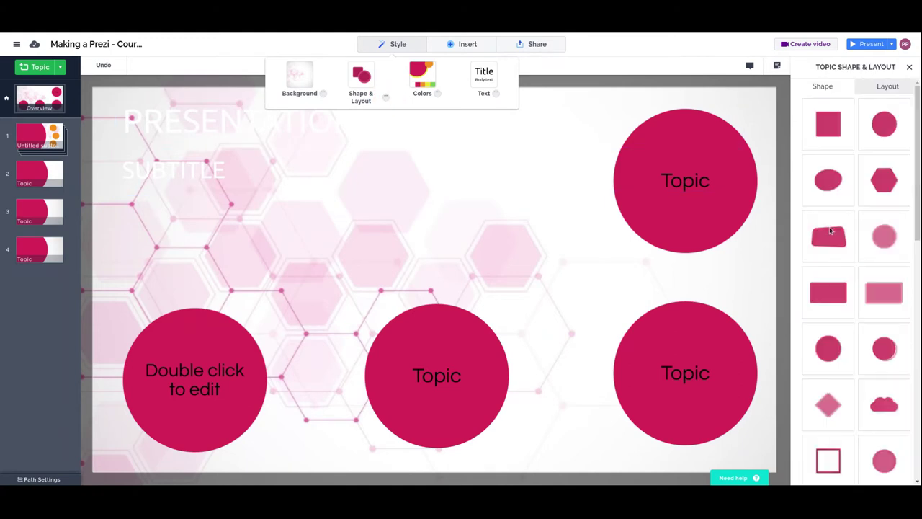
click(882, 181)
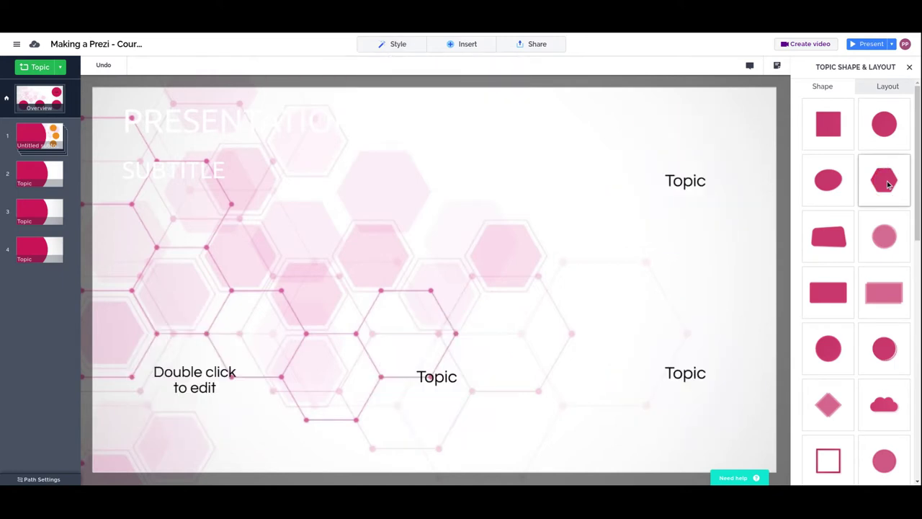
Shrink the first topic hexagon and place it over the background's hexagon outline below the subtitle
drag(215, 358, 271, 337)
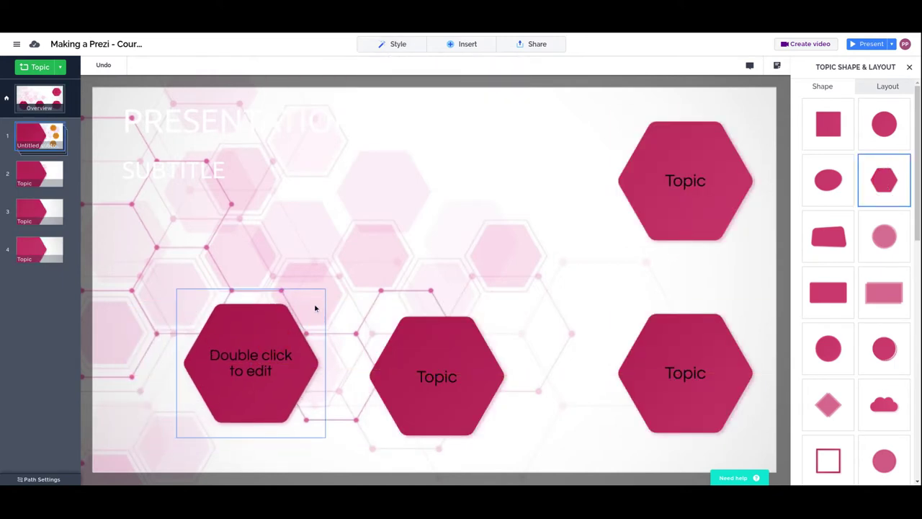
click(314, 309)
drag(329, 289, 261, 331)
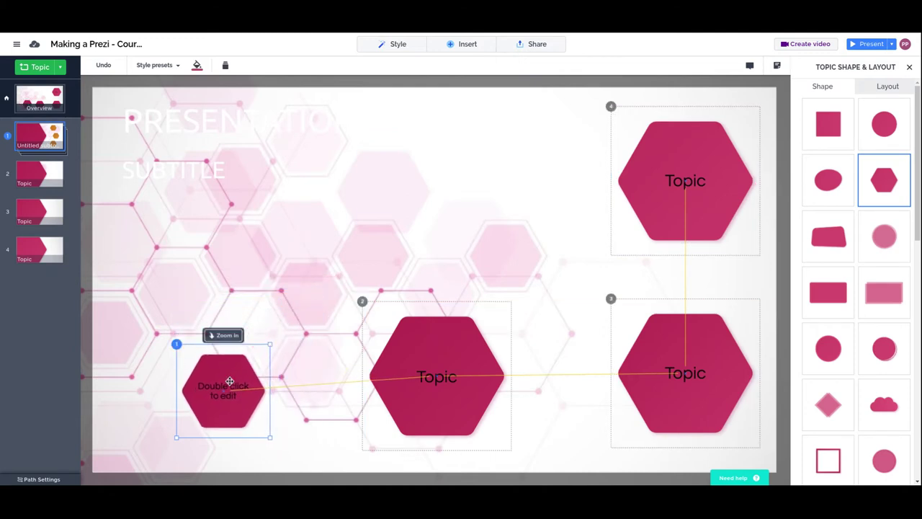
drag(220, 373, 185, 287)
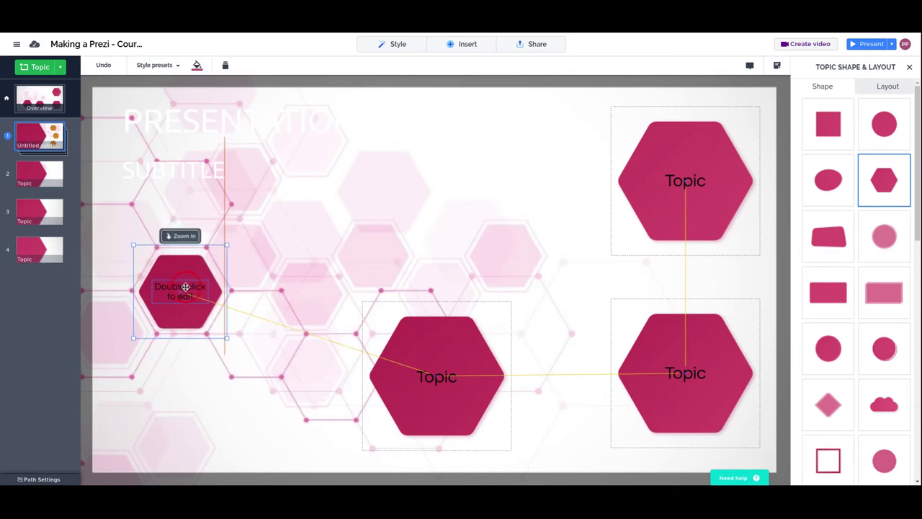
Shrink topic 2 and fit it into the background hexagon outline diagonally below the first topic
click(432, 355)
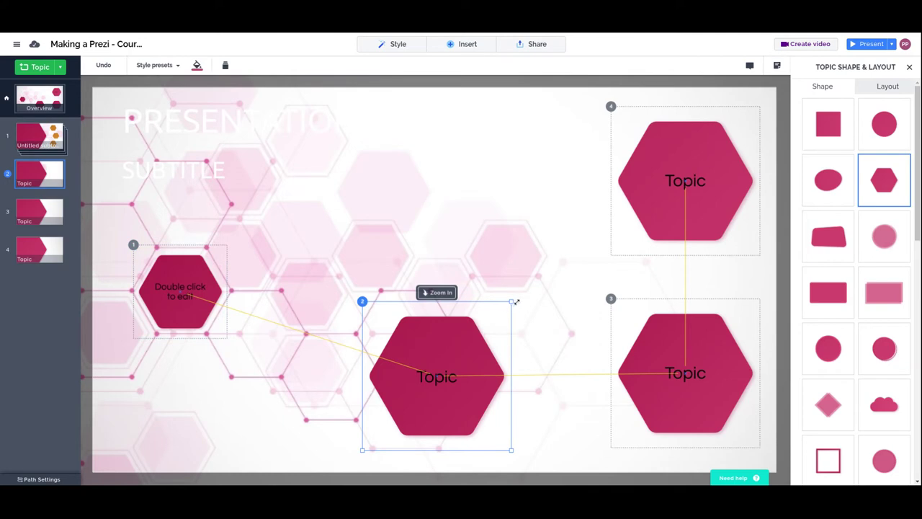
drag(512, 303, 442, 354)
drag(407, 385, 260, 319)
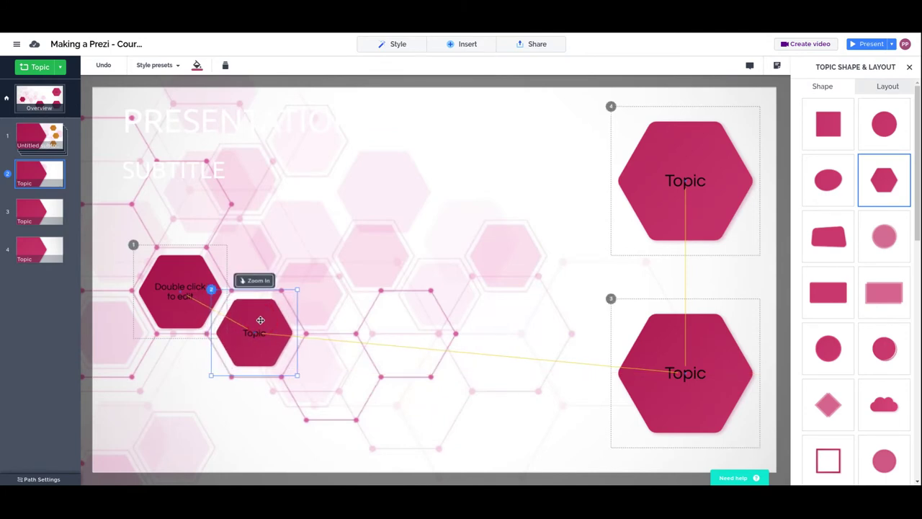
Delete topics 2, 3 and 4 so that only the first topic is kept
click(665, 207)
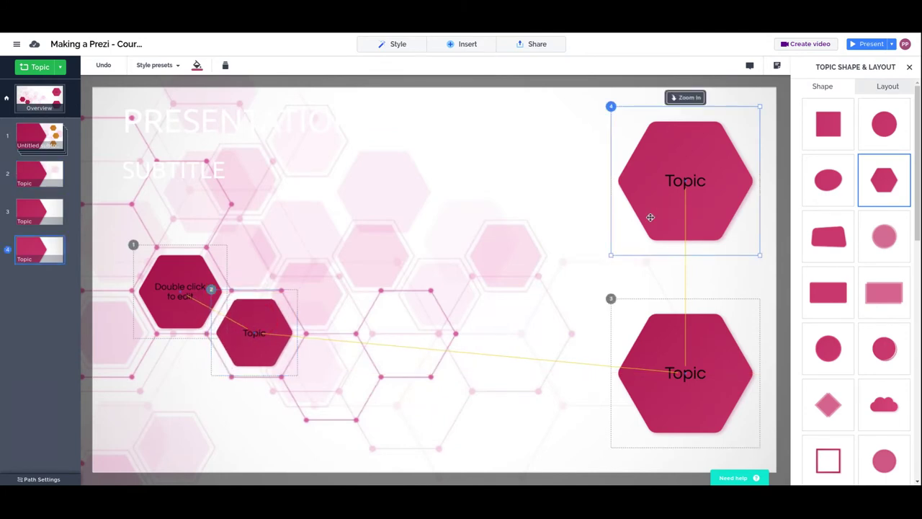
click(651, 362)
click(254, 337)
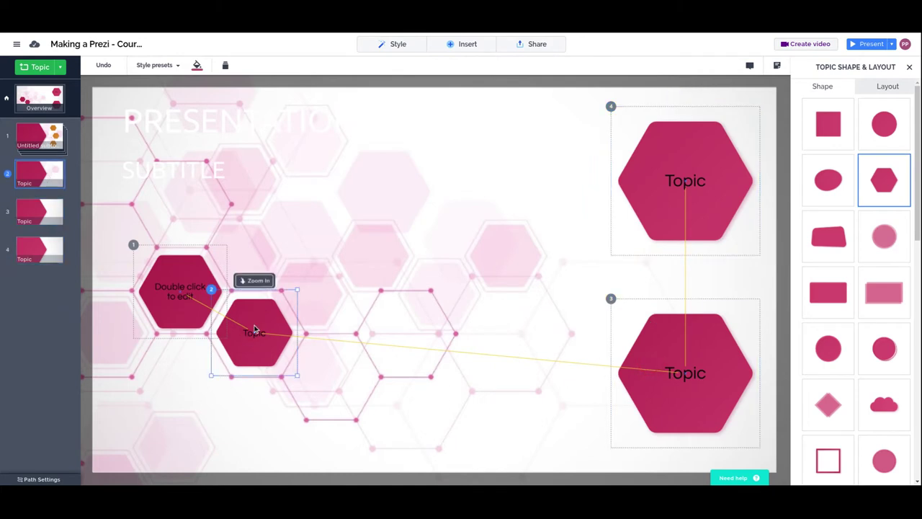
key(Delete)
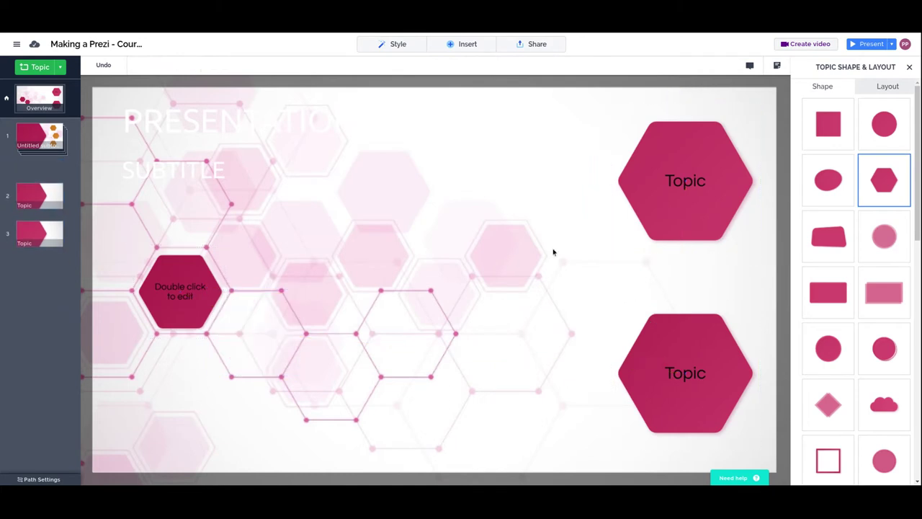
click(642, 194)
key(Delete)
click(648, 380)
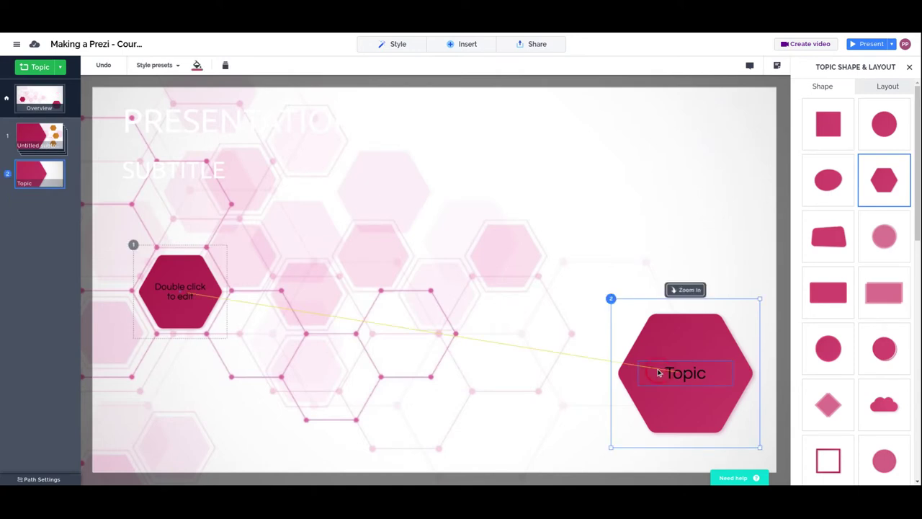
key(Delete)
Nudge the remaining topic hexagon up and enlarge it slightly to fill the background outline
click(193, 286)
drag(193, 286, 193, 280)
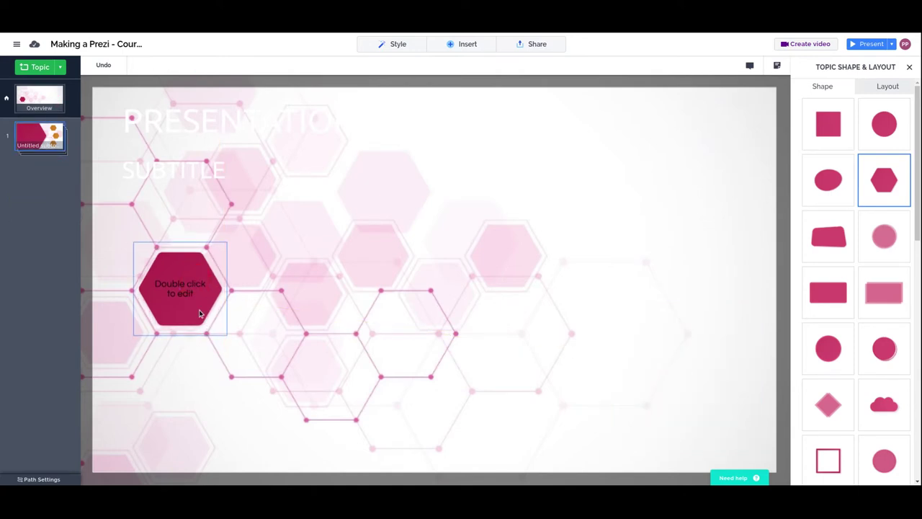
drag(226, 335, 231, 338)
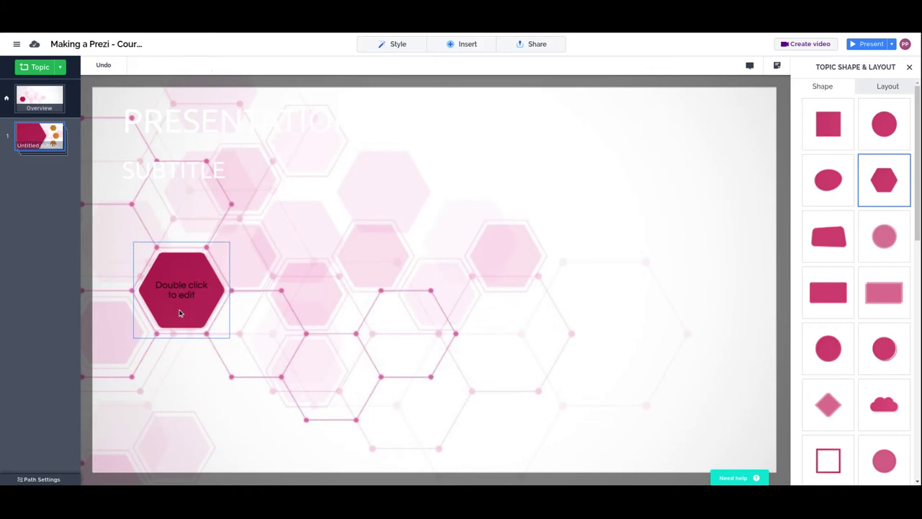
Copy the remaining topic, paste a duplicate and fit it into the adjacent background hexagon diagonally below the original
click(180, 313)
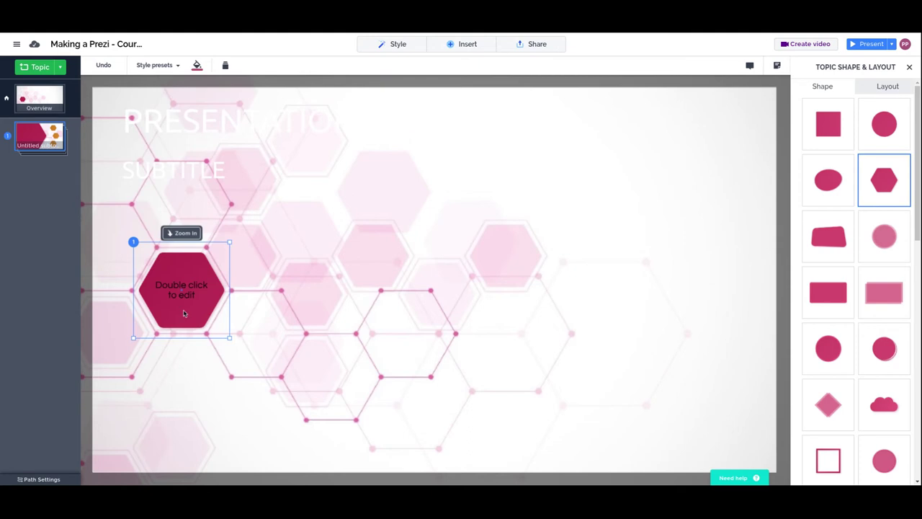
click(548, 186)
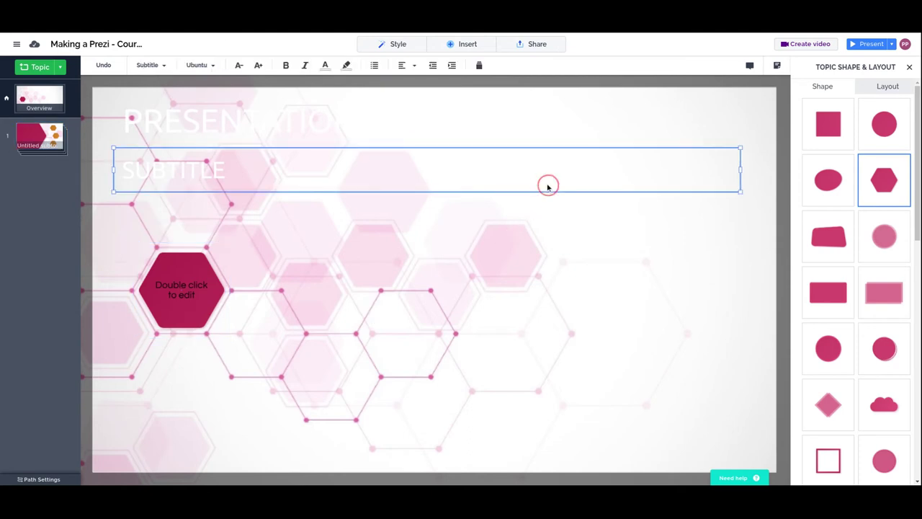
click(613, 214)
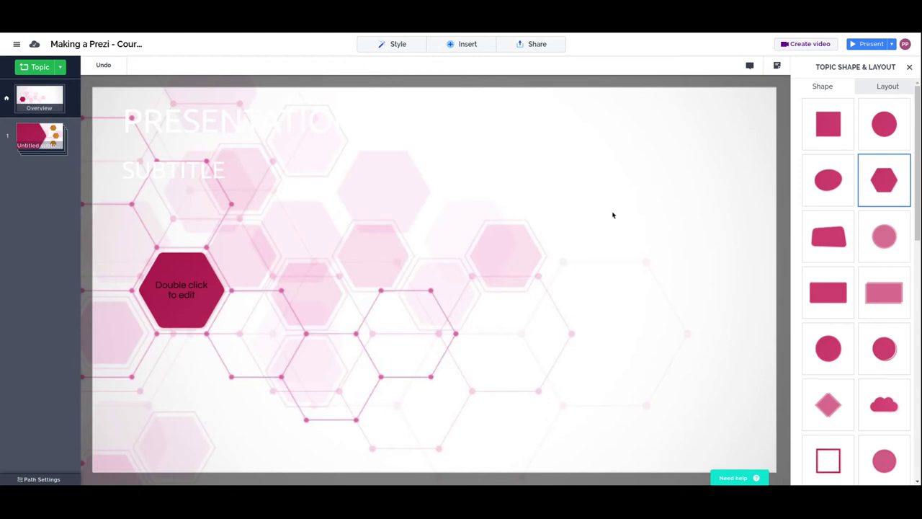
key(ctrl+v)
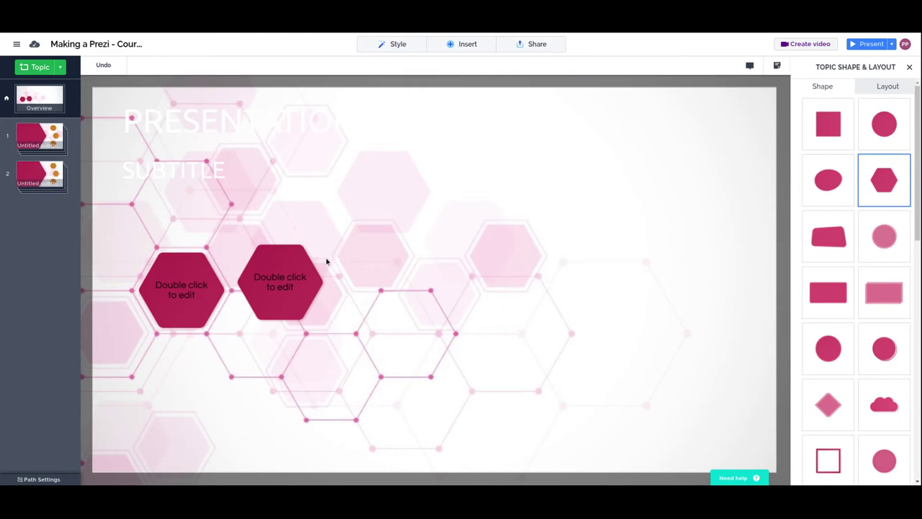
click(289, 268)
drag(289, 268, 283, 283)
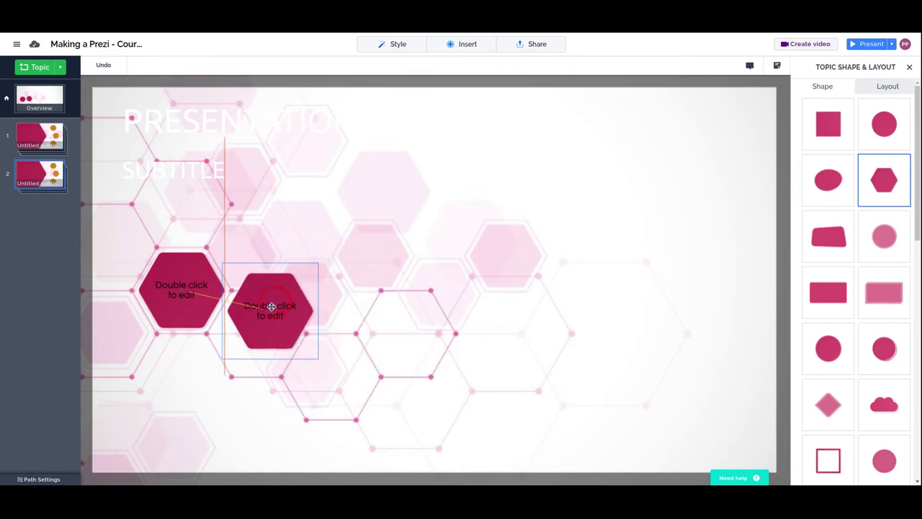
drag(271, 306, 265, 317)
click(343, 206)
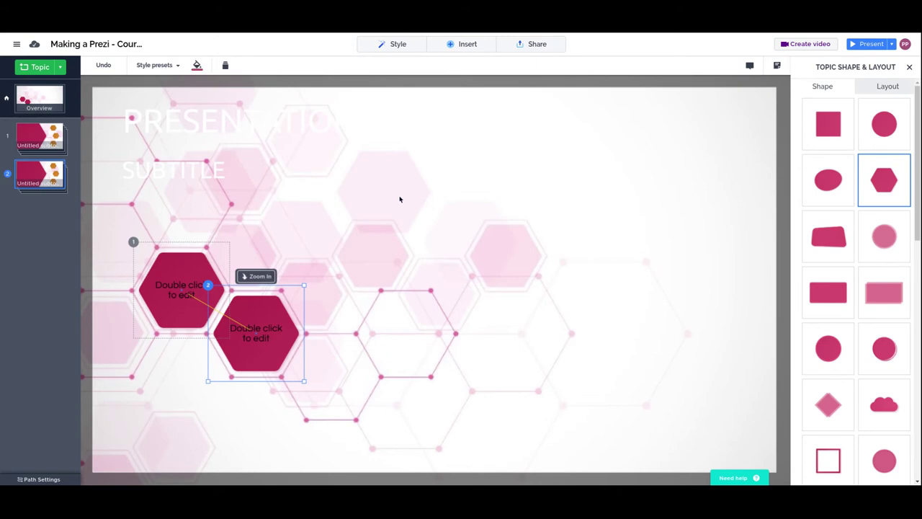
Duplicate the topic hexagon twice more, fit the copies into the next two adjacent background hexagon outlines, and close the topic shape settings
click(328, 282)
drag(373, 314, 344, 358)
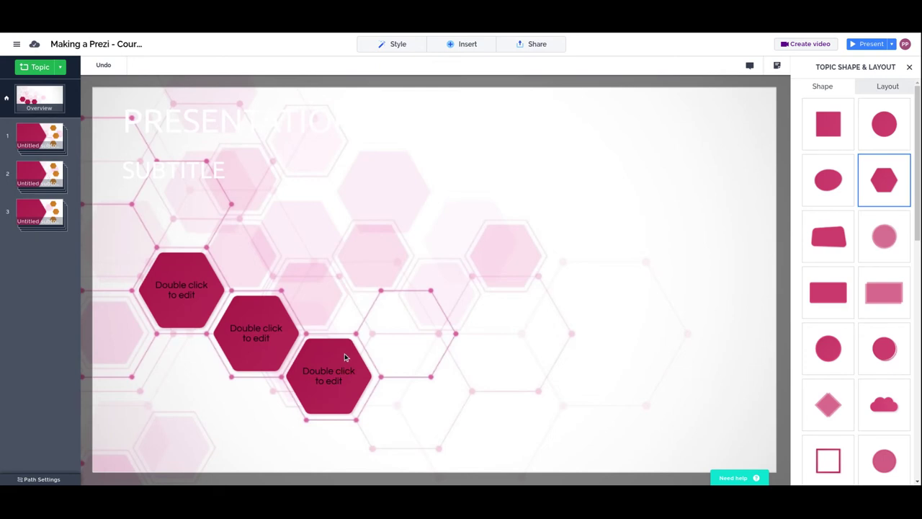
key(ctrl+d)
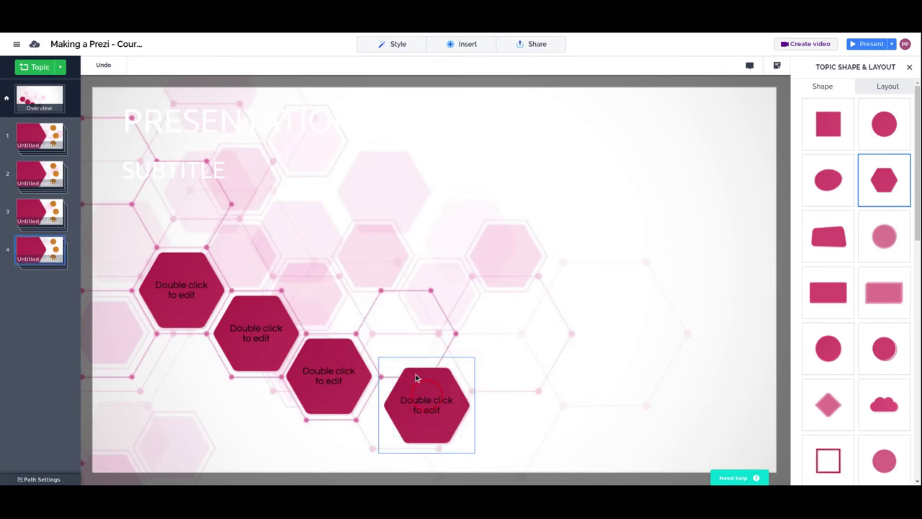
drag(418, 379, 405, 325)
click(315, 396)
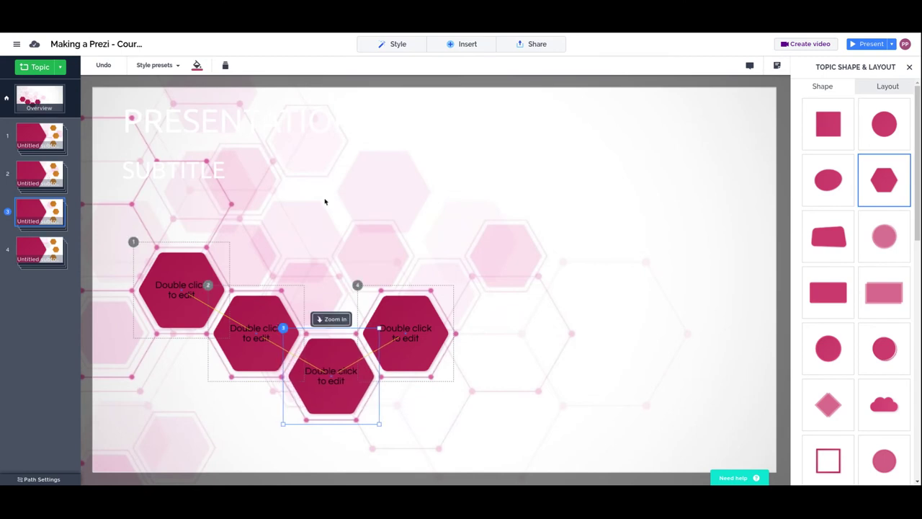
click(535, 182)
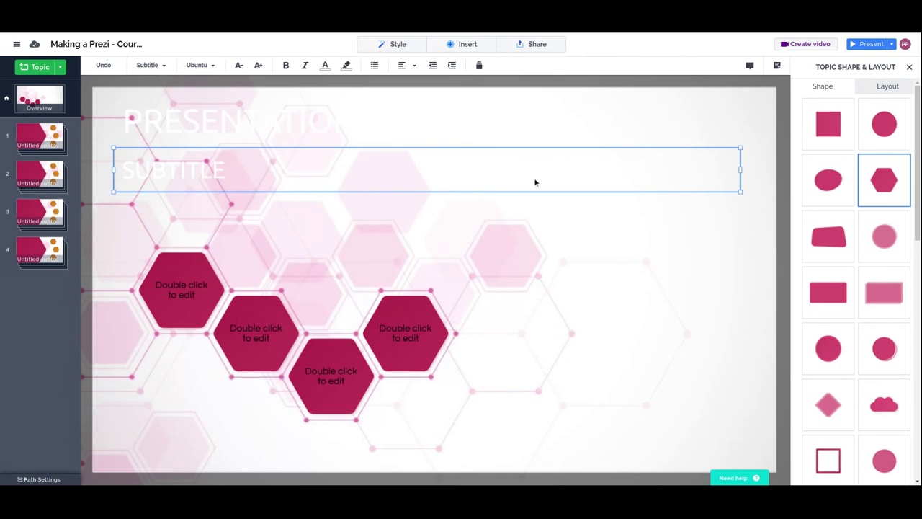
click(909, 66)
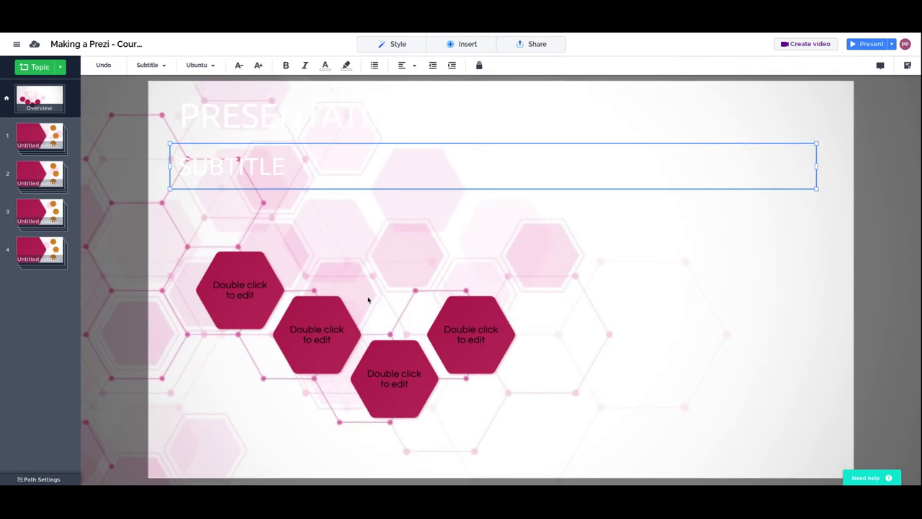
Zoom into the first topic to examine its layout and subtopics, and return to the overview
click(714, 260)
click(642, 293)
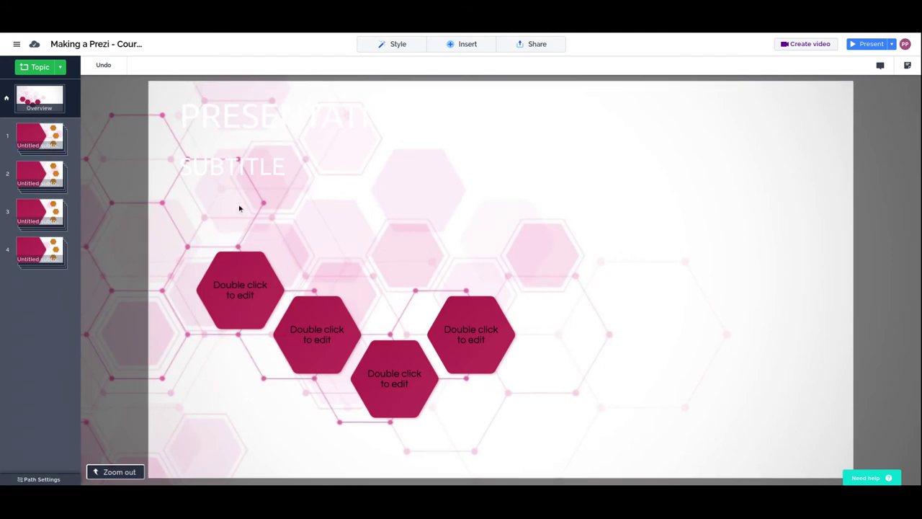
click(244, 304)
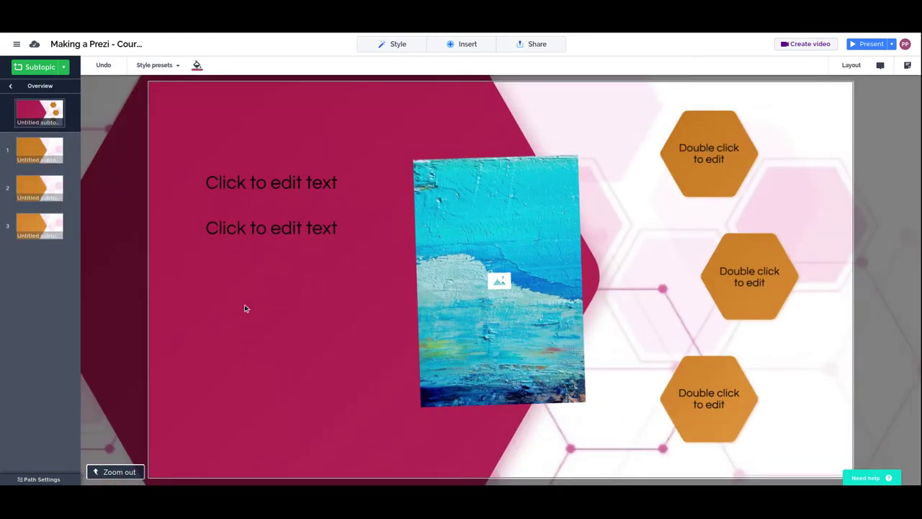
click(244, 308)
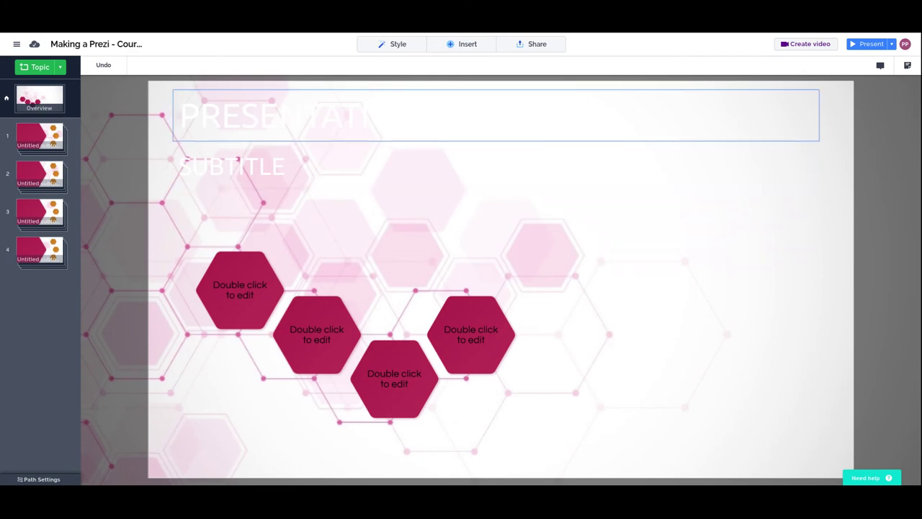
Set the text color of the presentation title to black from the scheme text colors
click(255, 119)
click(251, 173)
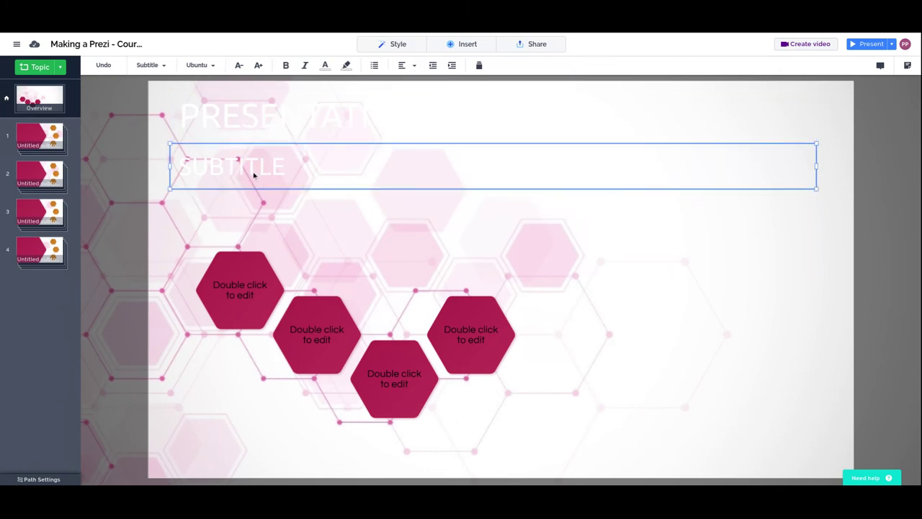
click(255, 115)
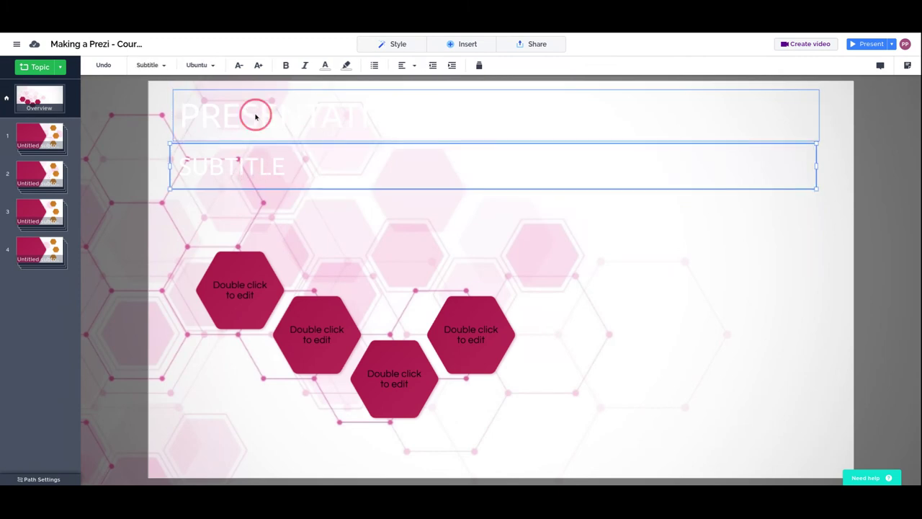
click(253, 168)
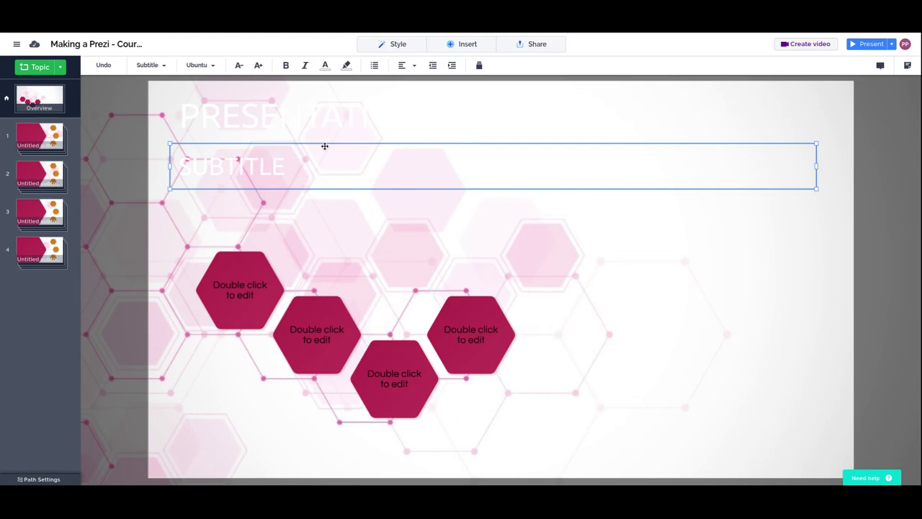
click(254, 119)
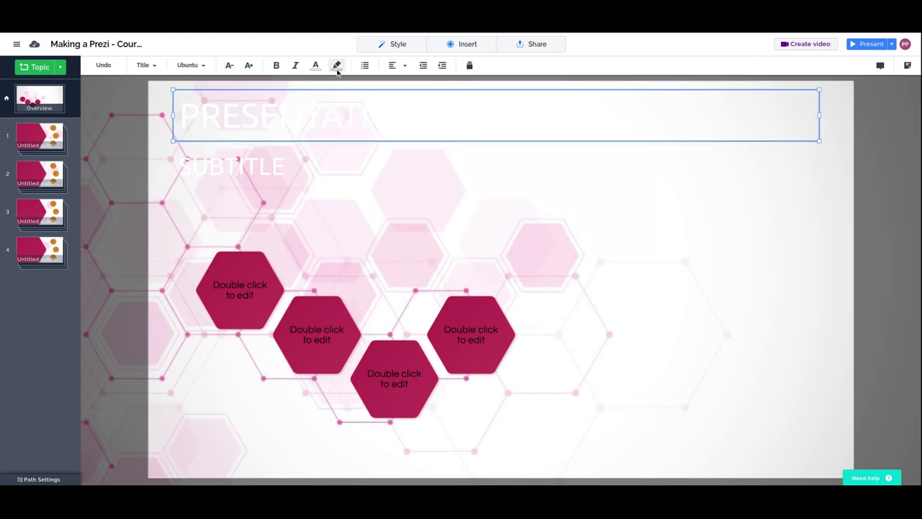
click(315, 67)
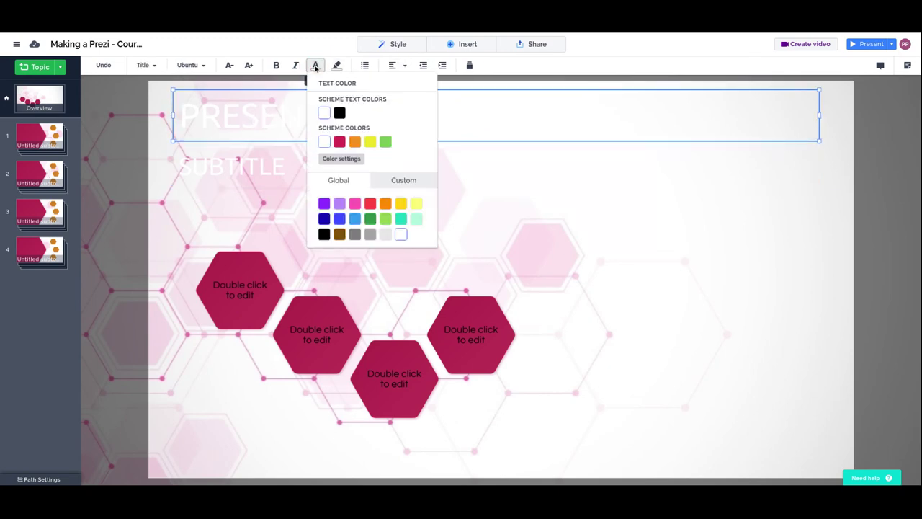
click(340, 112)
Set the text color of the subtitle to black from the scheme text colors
click(243, 172)
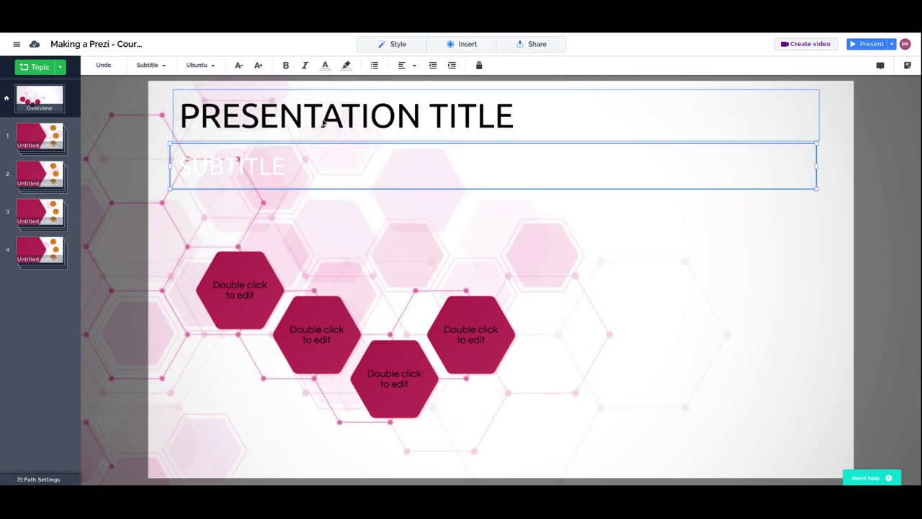
click(324, 66)
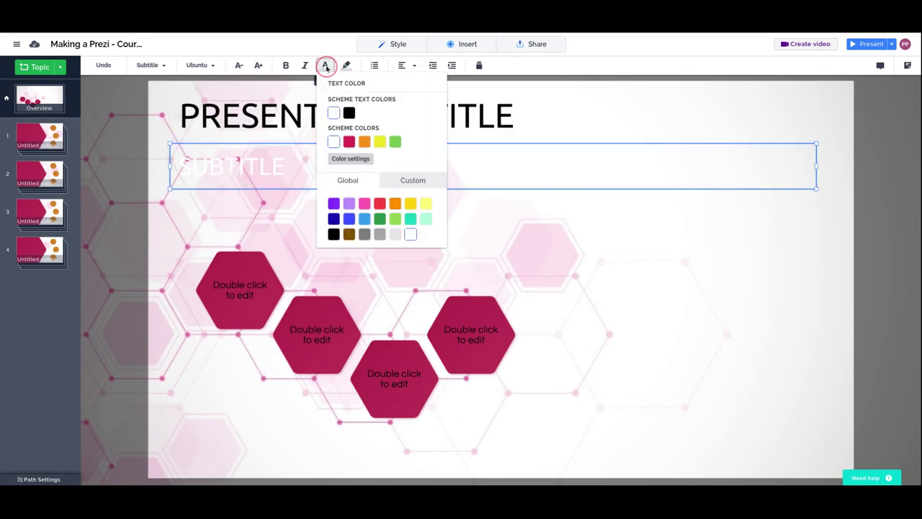
click(349, 114)
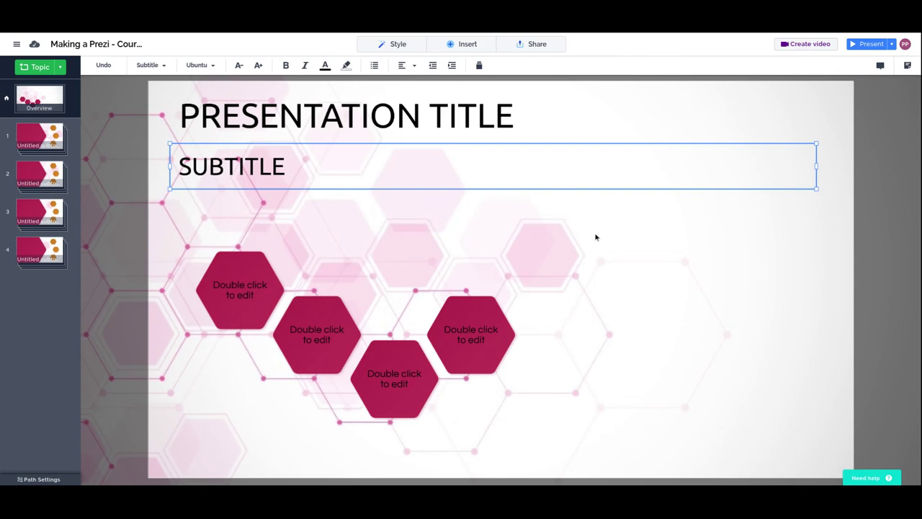
Preview the presentation by moving forward and back between the overview, first topic and its first subtopic, and exit to the editor
click(862, 45)
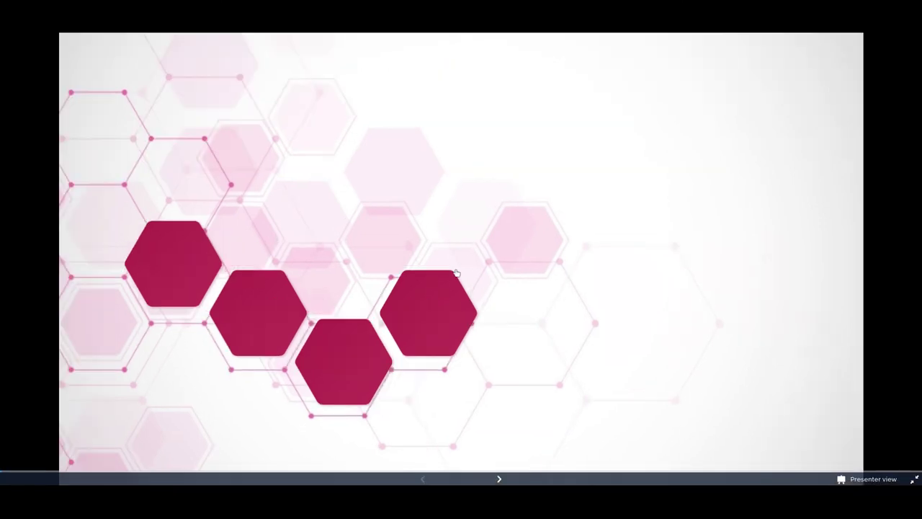
key(Right)
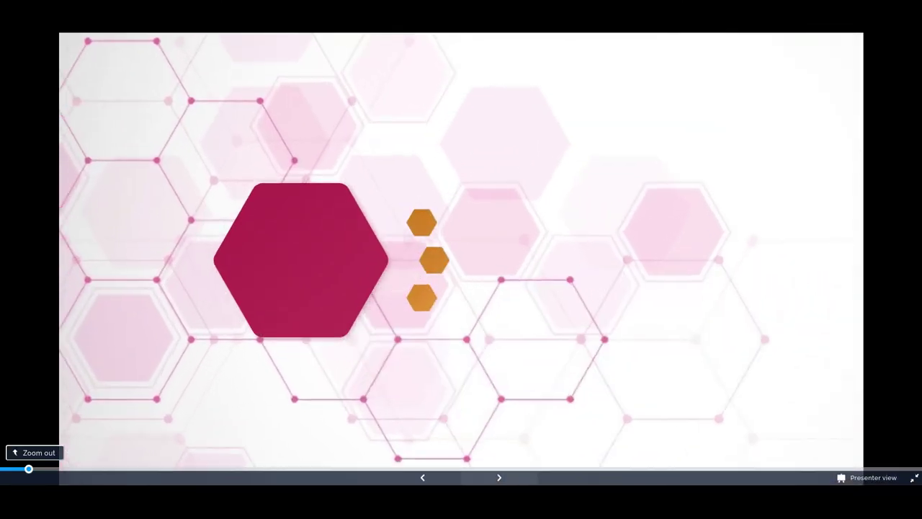
key(Right)
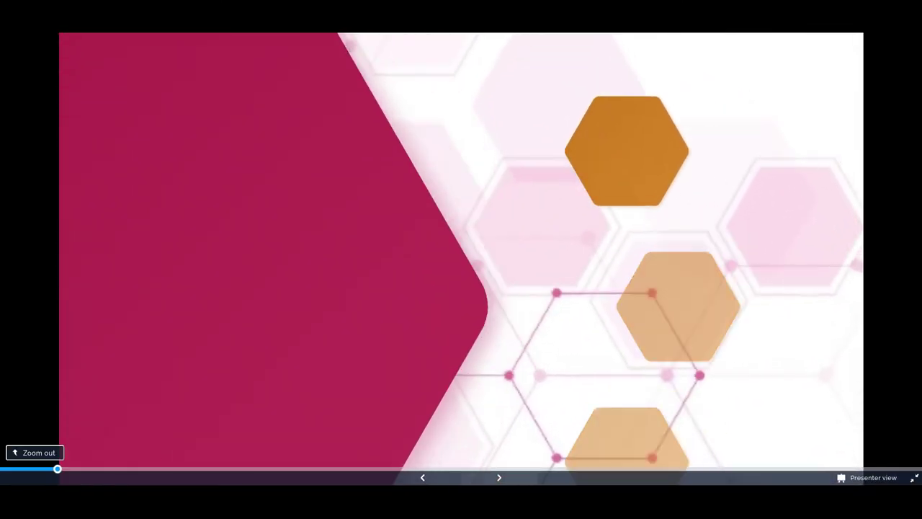
click(422, 477)
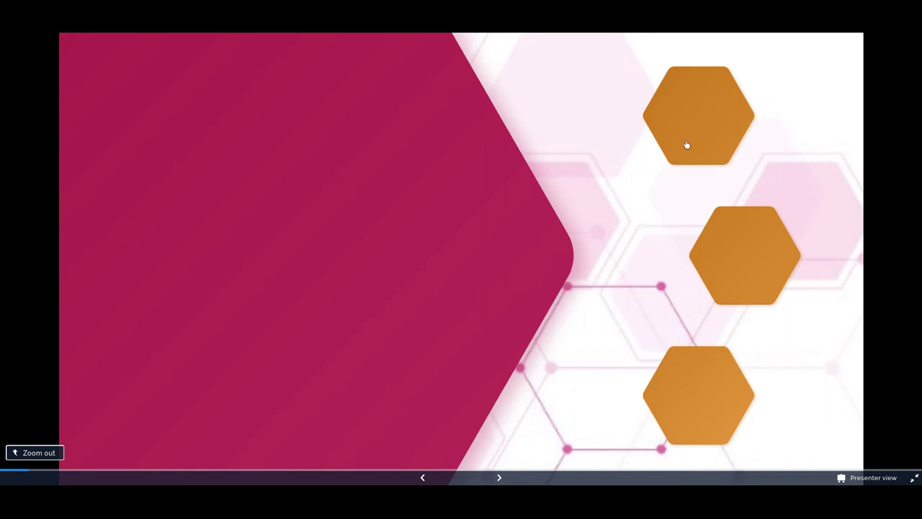
click(500, 478)
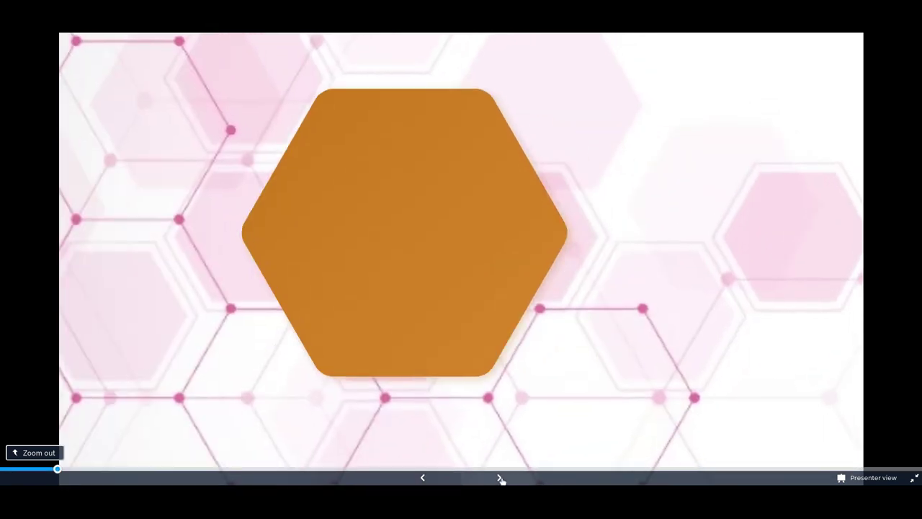
click(422, 477)
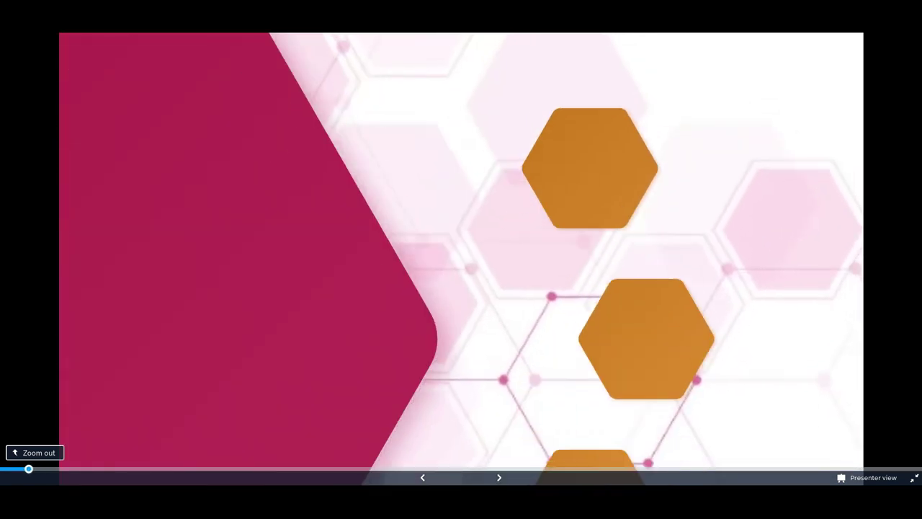
key(Left)
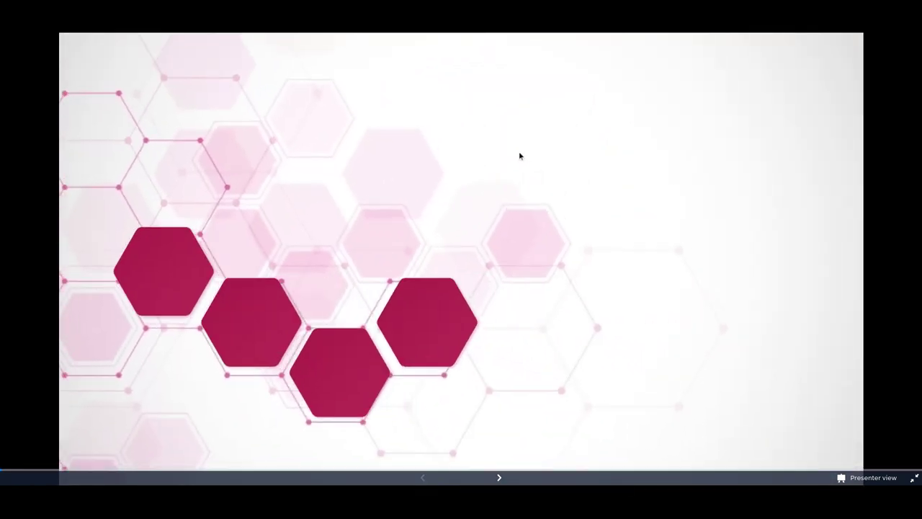
key(Escape)
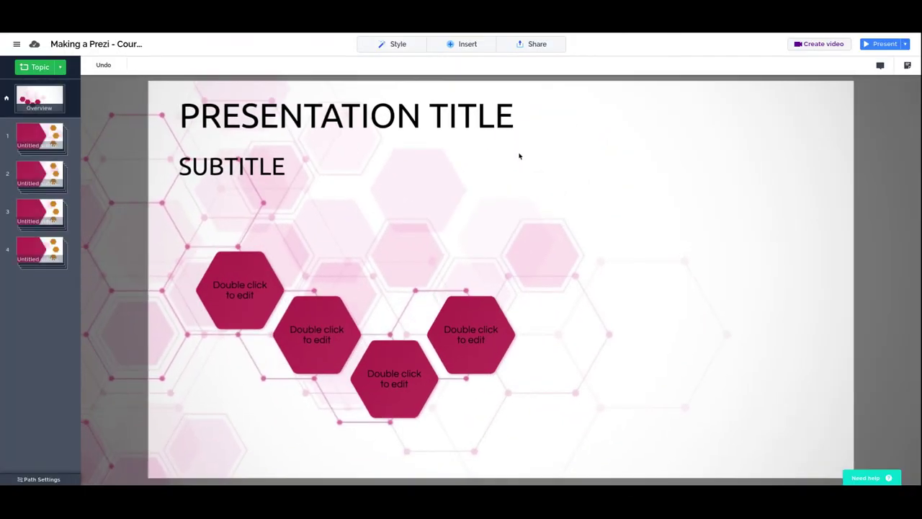